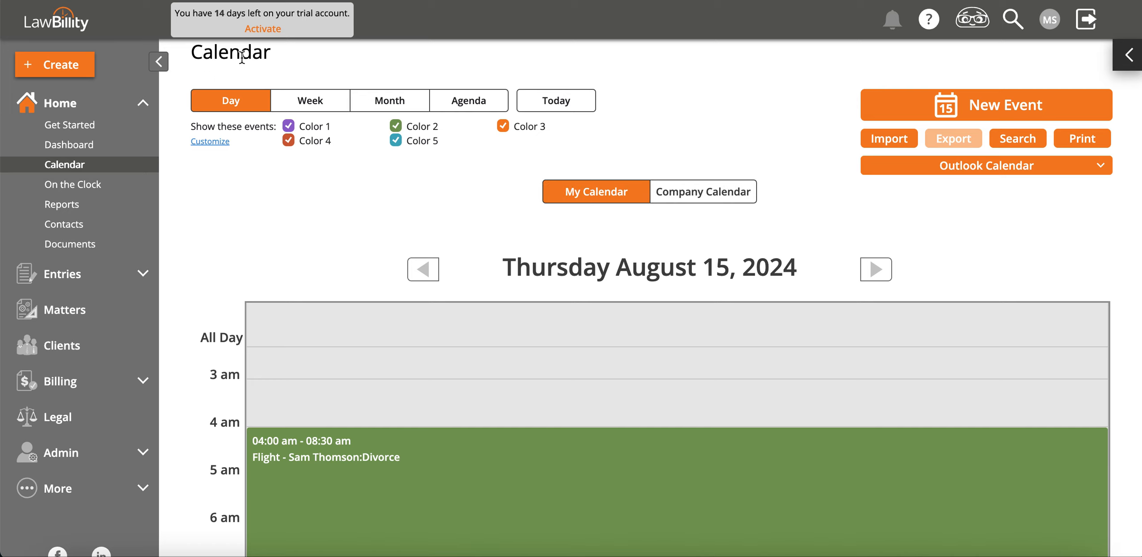
# - Look through the calendar's week, month and agenda views and return to the week view
pyautogui.click(302, 102)
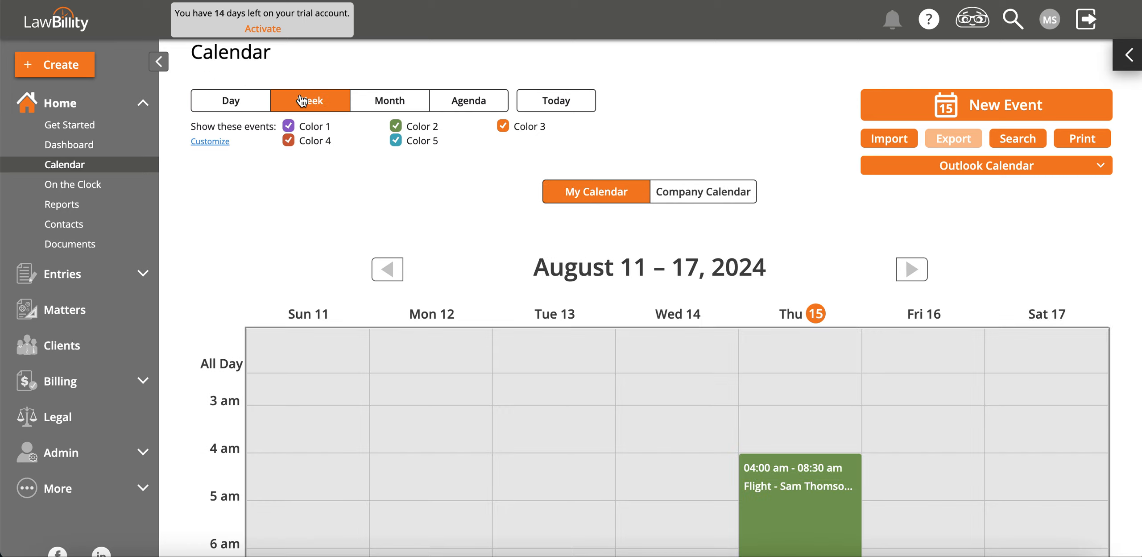
pyautogui.click(380, 103)
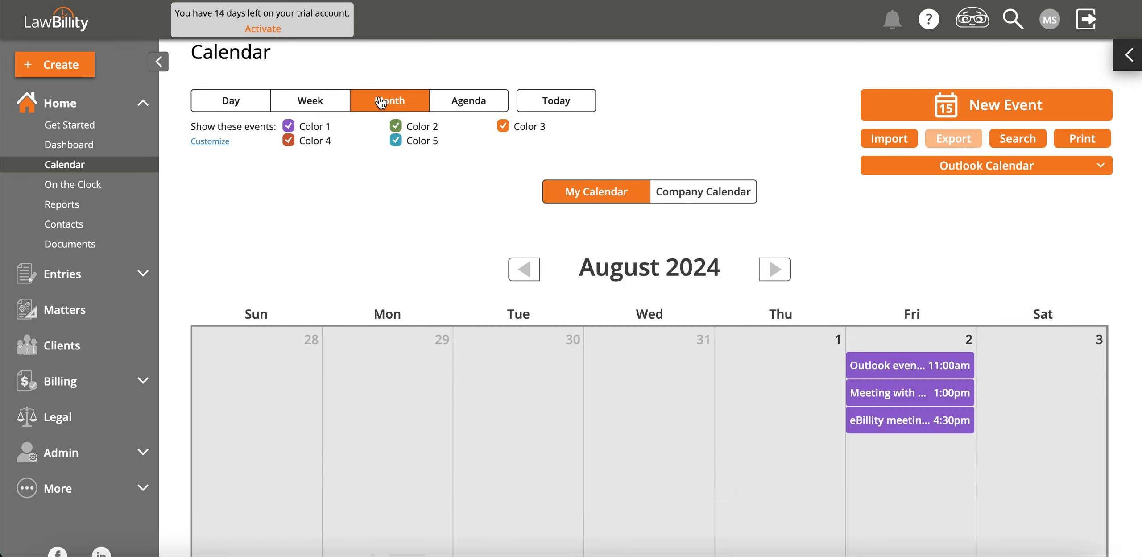
pyautogui.click(455, 101)
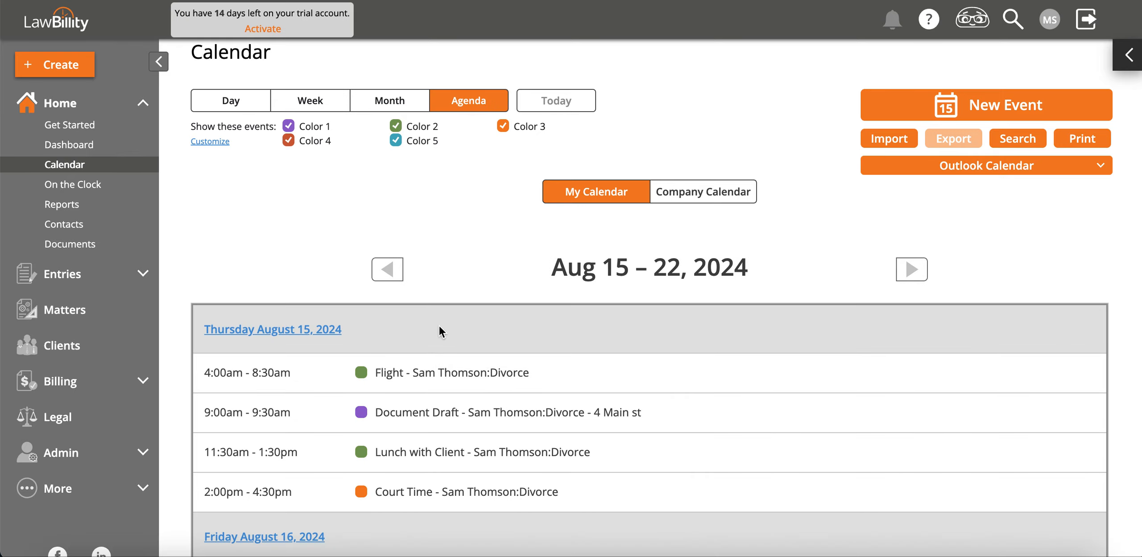
pyautogui.click(316, 107)
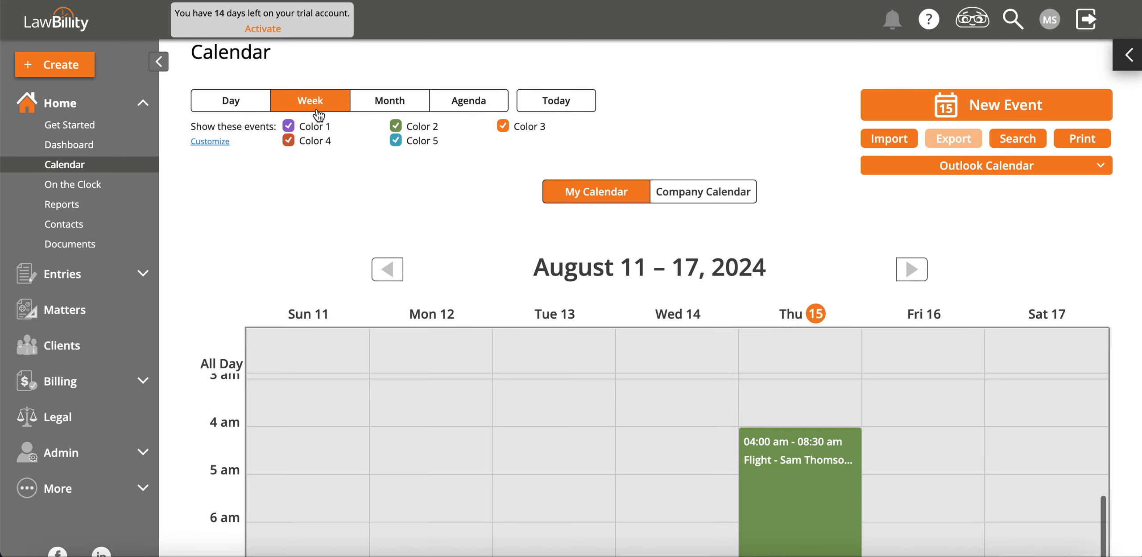
pyautogui.scroll(-1, 346, 187)
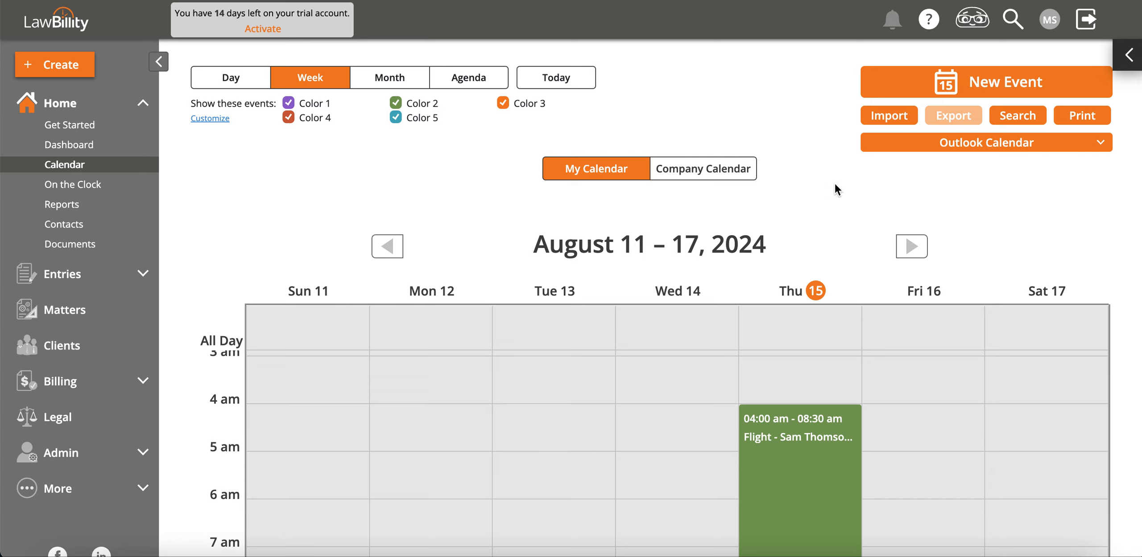
pyautogui.click(967, 85)
pyautogui.click(678, 521)
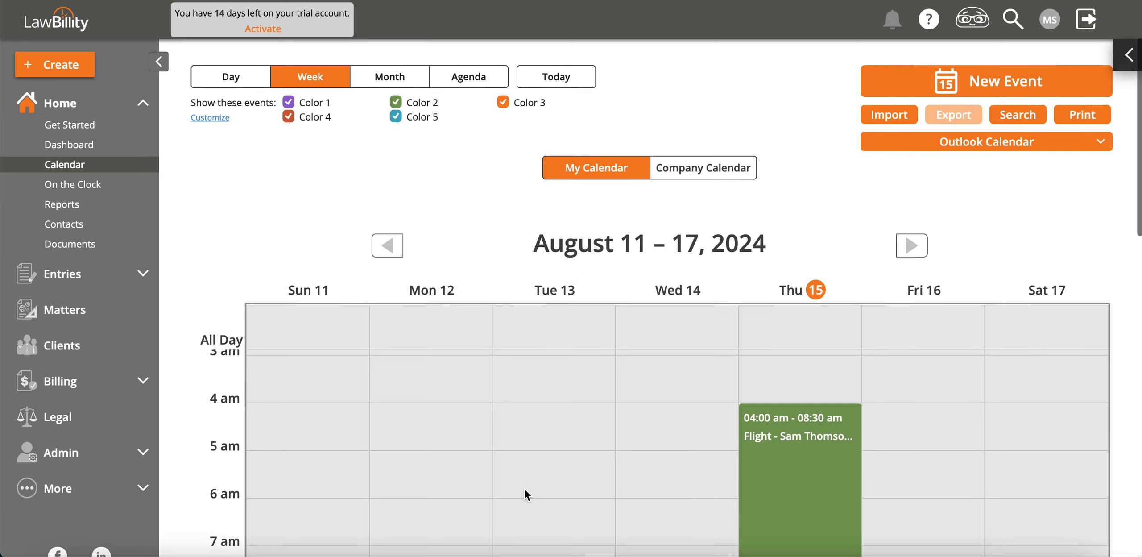
# - Create an event titled Court Time in the 2:00 PM to 3:00 PM slot on Monday, August 12
pyautogui.scroll(-5, 525, 488)
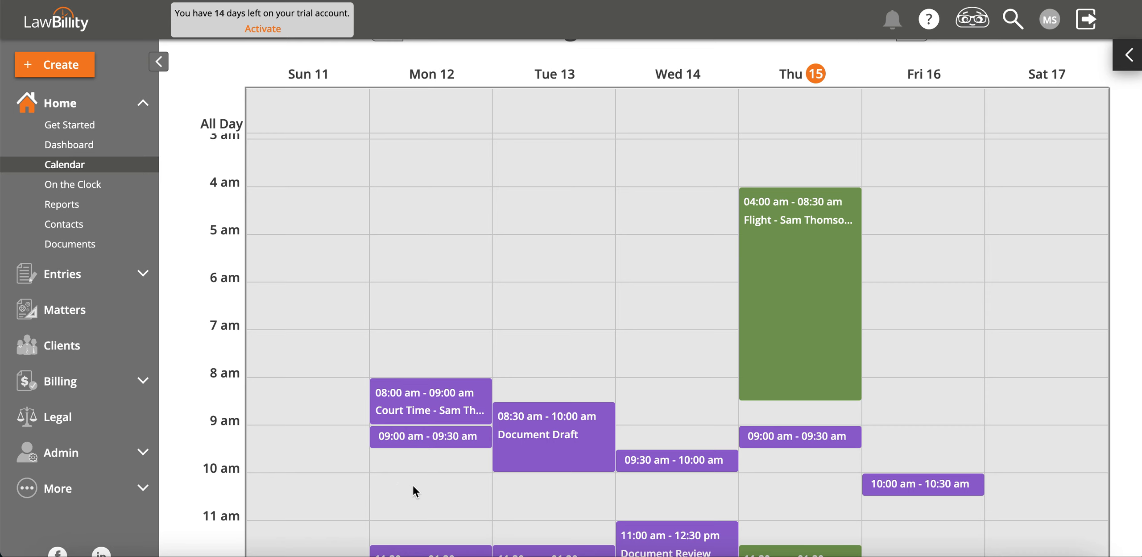
pyautogui.scroll(-4, 440, 496)
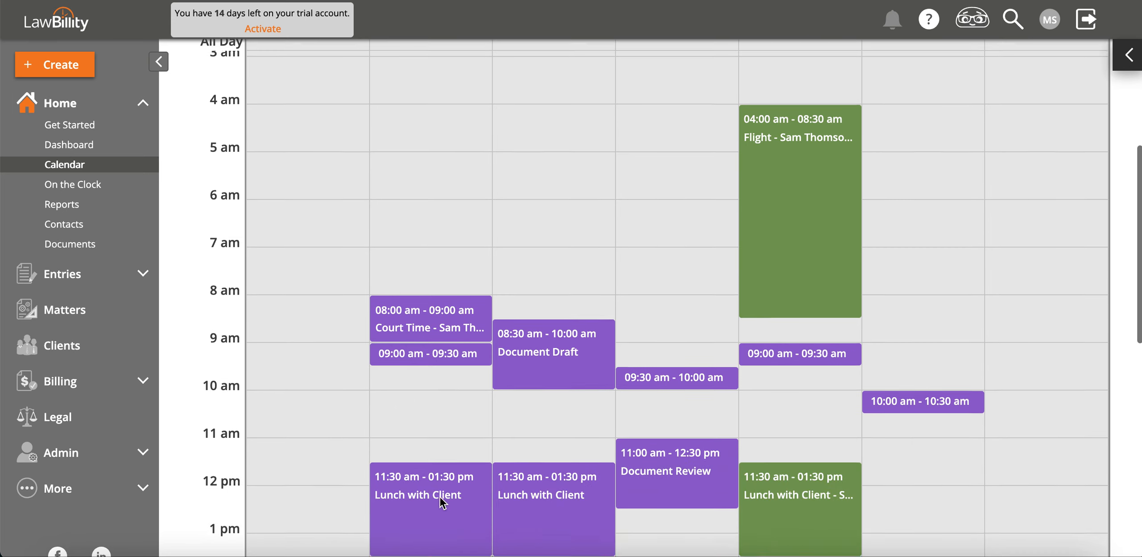
pyautogui.click(437, 512)
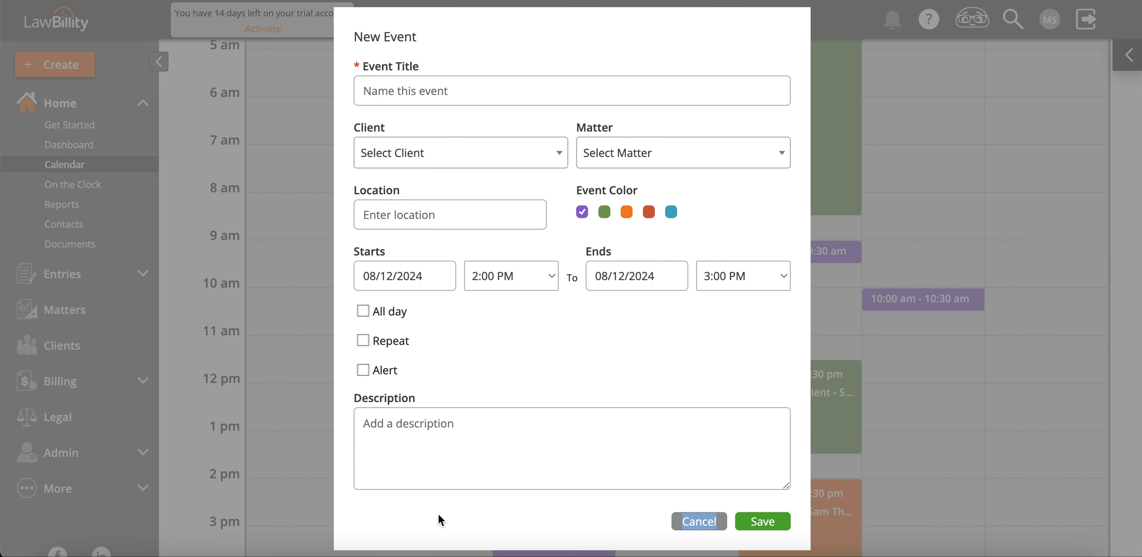
pyautogui.click(396, 100)
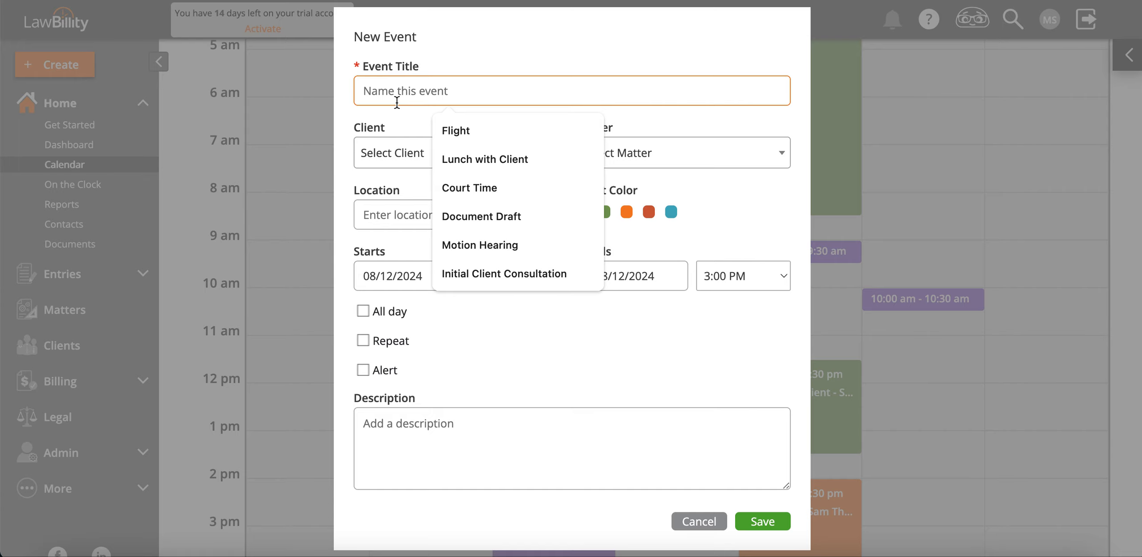
pyautogui.write('Court Time')
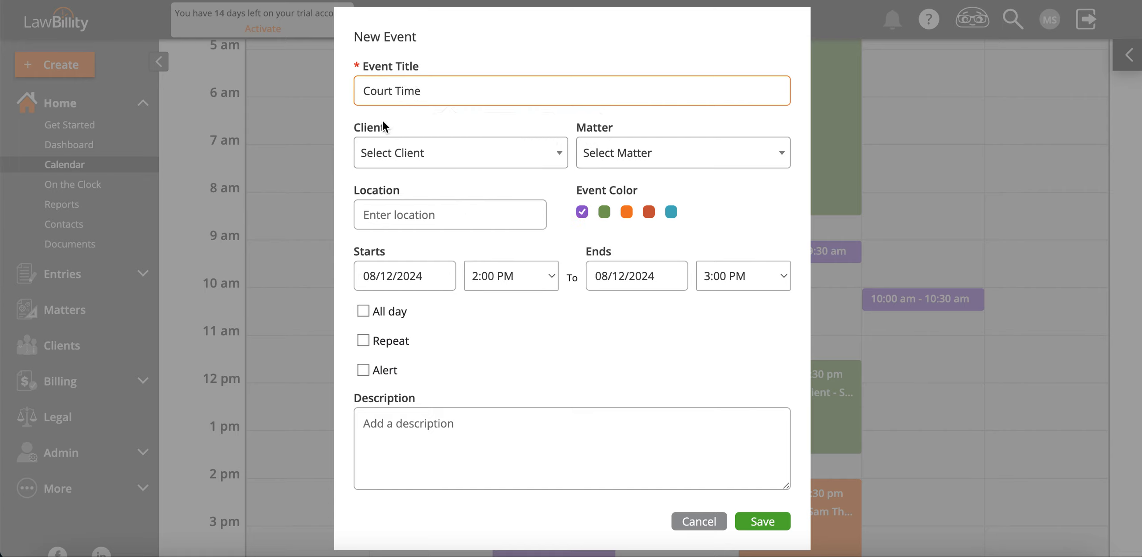
# - Assign the event to the client and the Divorce matter, and fill in its location with the Main st court address
pyautogui.click(389, 161)
pyautogui.click(394, 242)
pyautogui.click(591, 147)
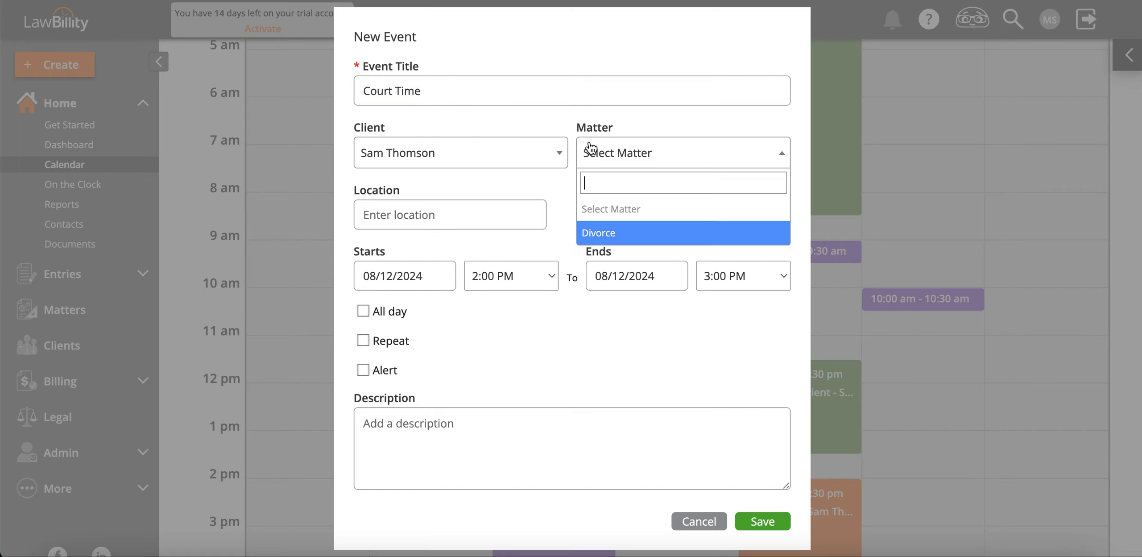
pyautogui.click(597, 234)
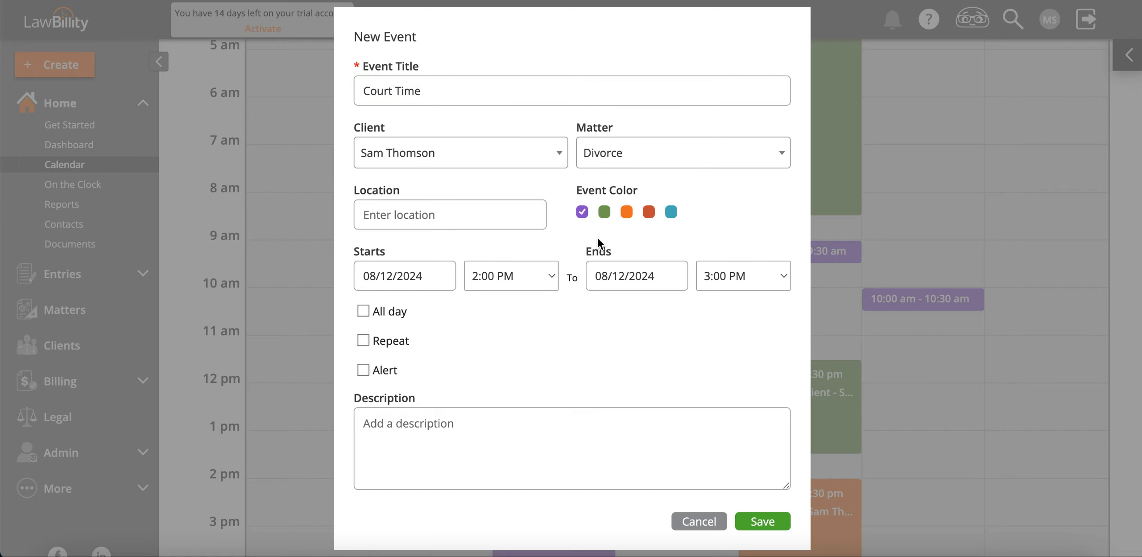
pyautogui.click(462, 213)
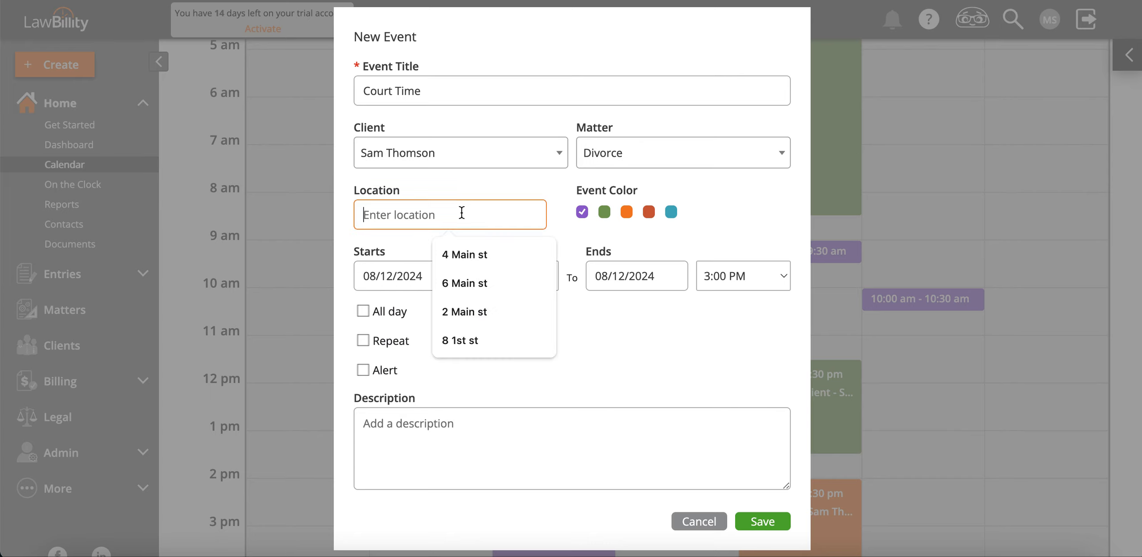
pyautogui.click(471, 283)
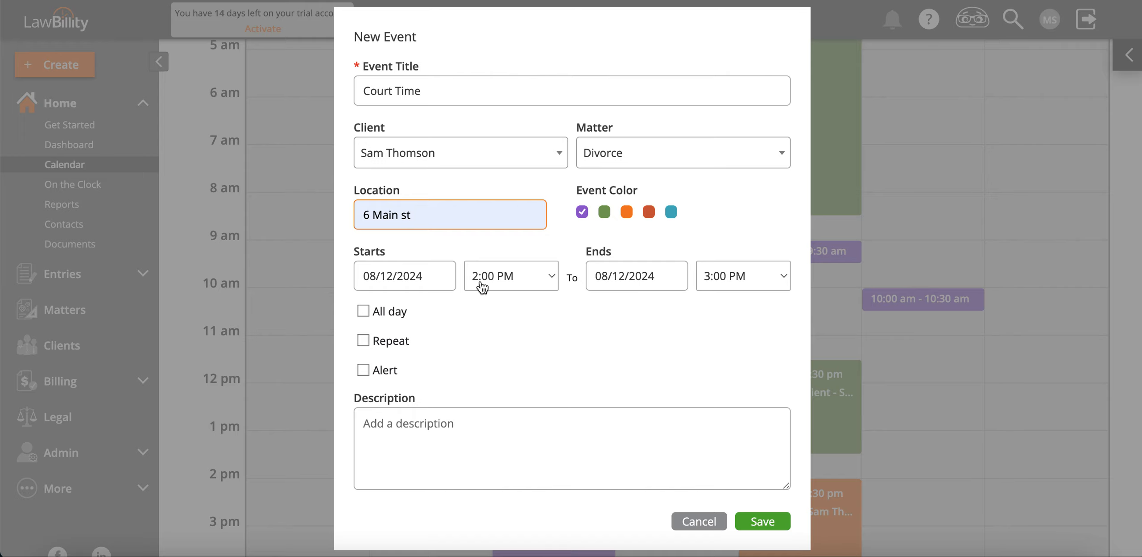
# - Try the all-day option and the weekly, monthly and yearly repeat patterns, switching both options off again
pyautogui.click(363, 311)
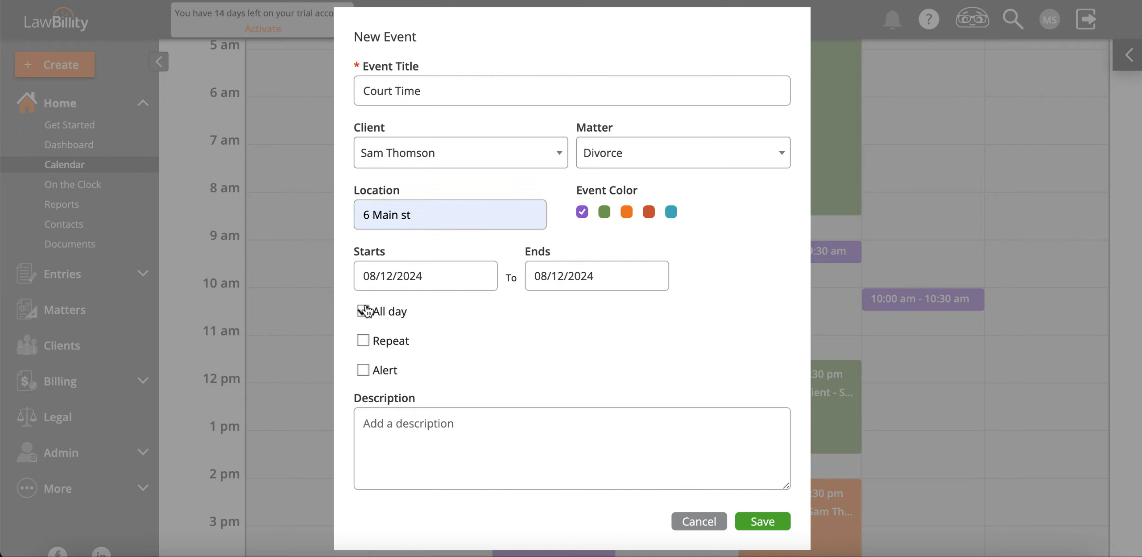
pyautogui.click(363, 311)
pyautogui.click(363, 340)
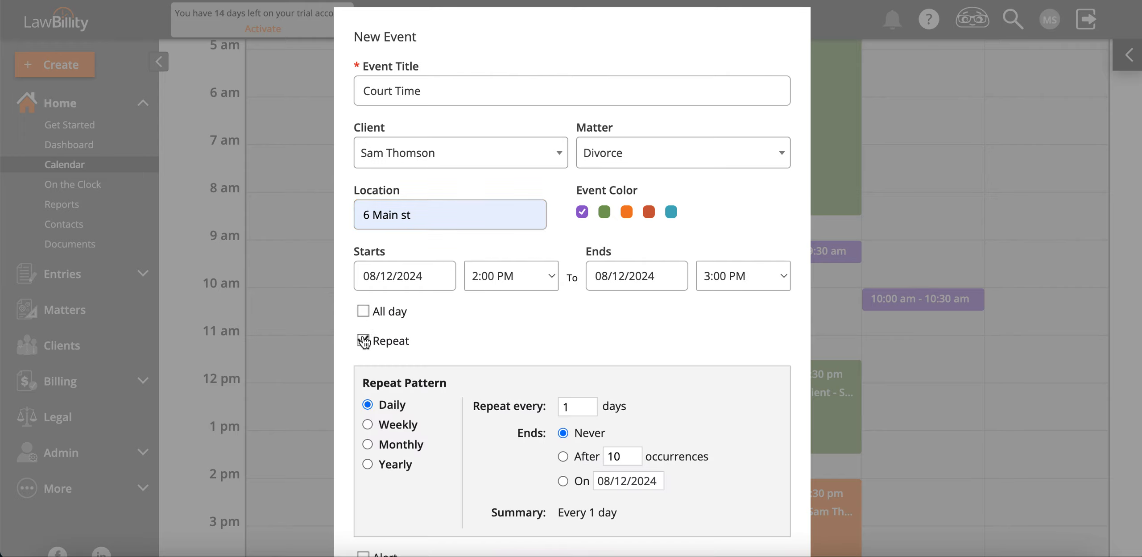
pyautogui.scroll(-3, 367, 281)
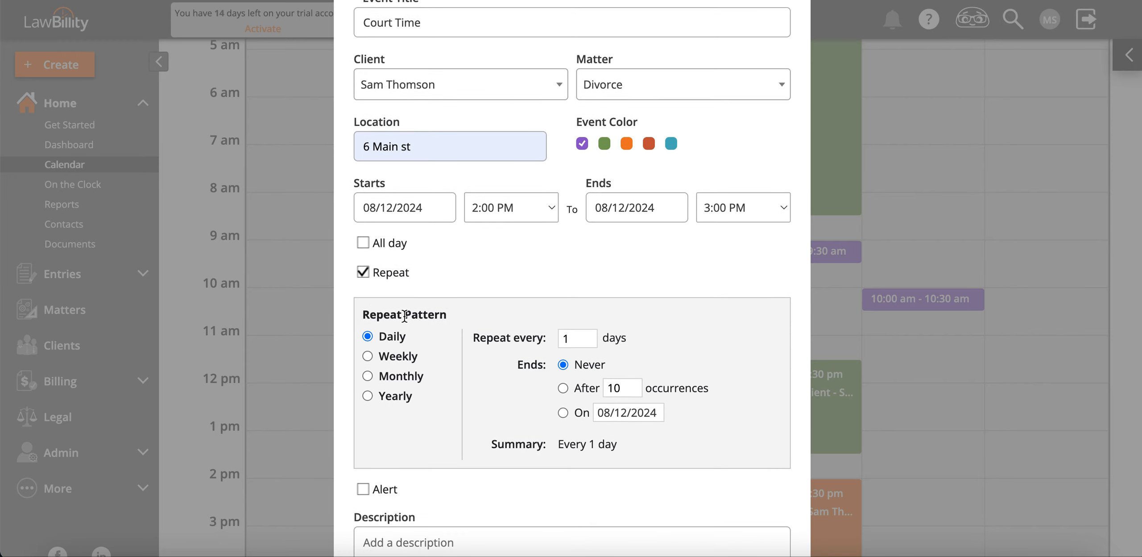
pyautogui.click(367, 355)
pyautogui.click(367, 376)
pyautogui.click(368, 396)
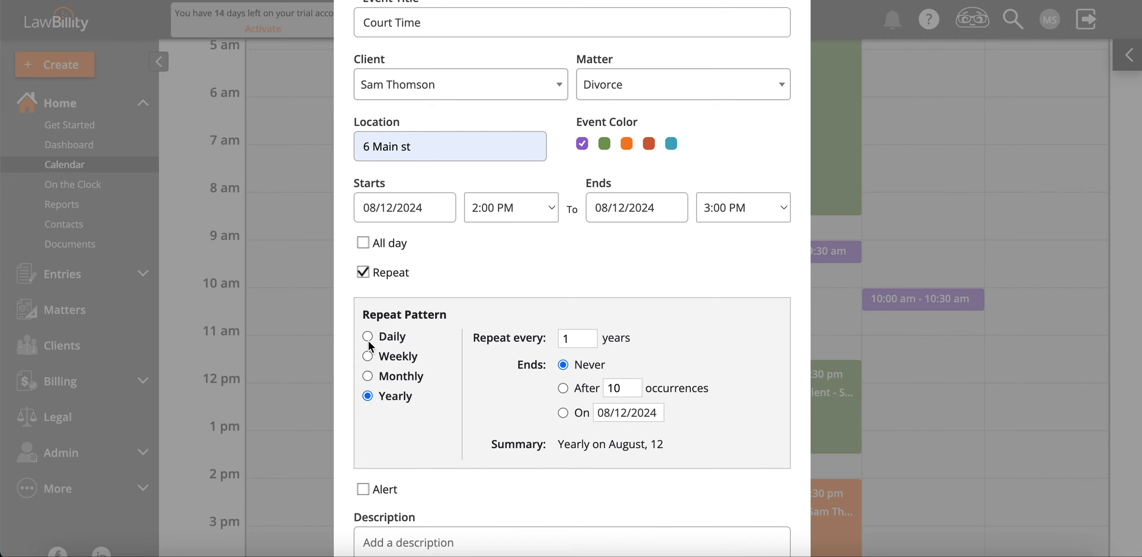
pyautogui.click(364, 273)
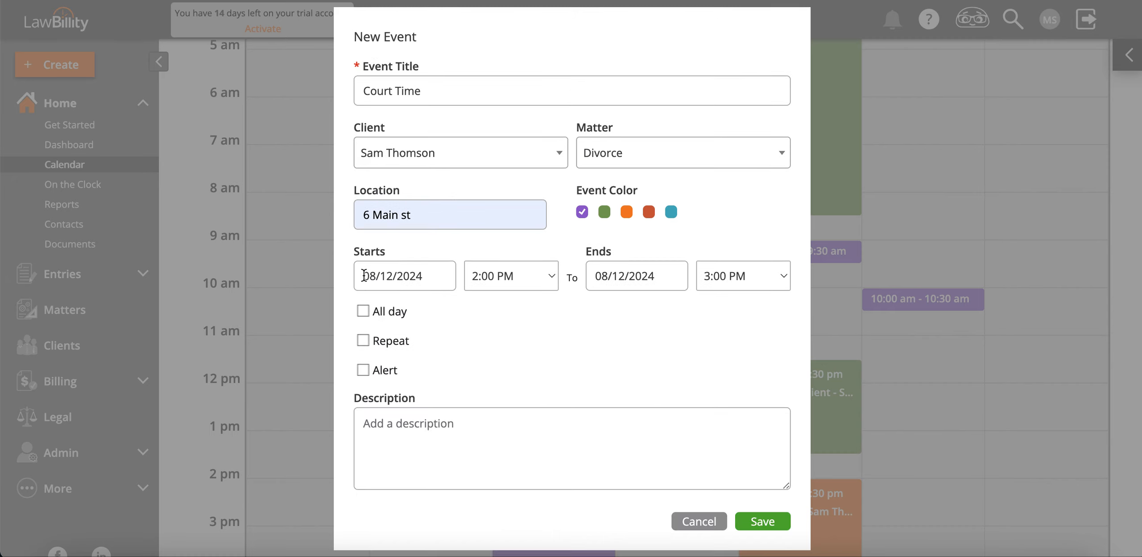
# - Enable the event's alert to view its notification options, and disable it again
pyautogui.click(363, 371)
pyautogui.scroll(-1, 380, 403)
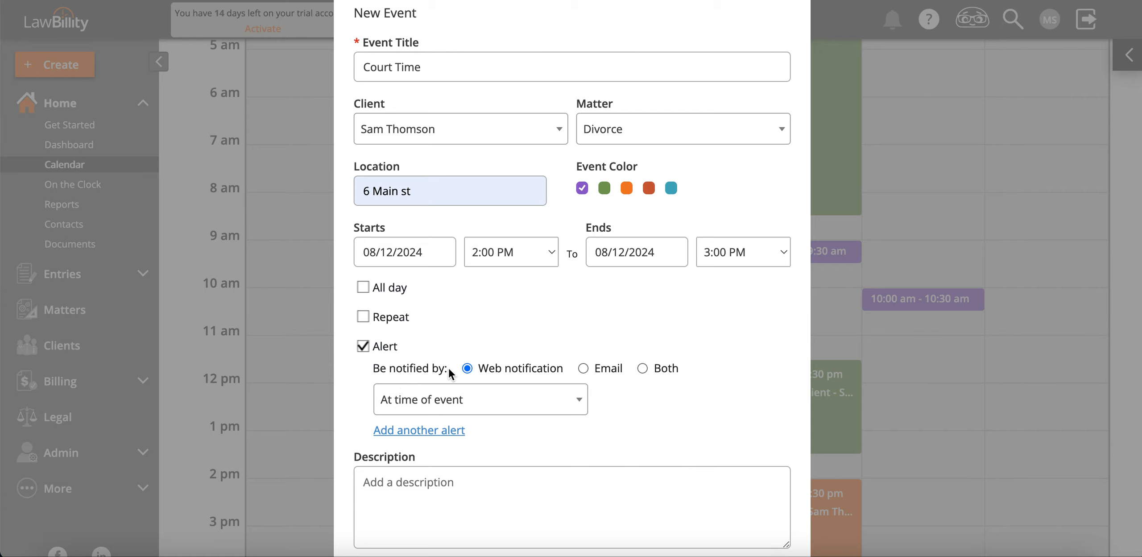
pyautogui.click(362, 347)
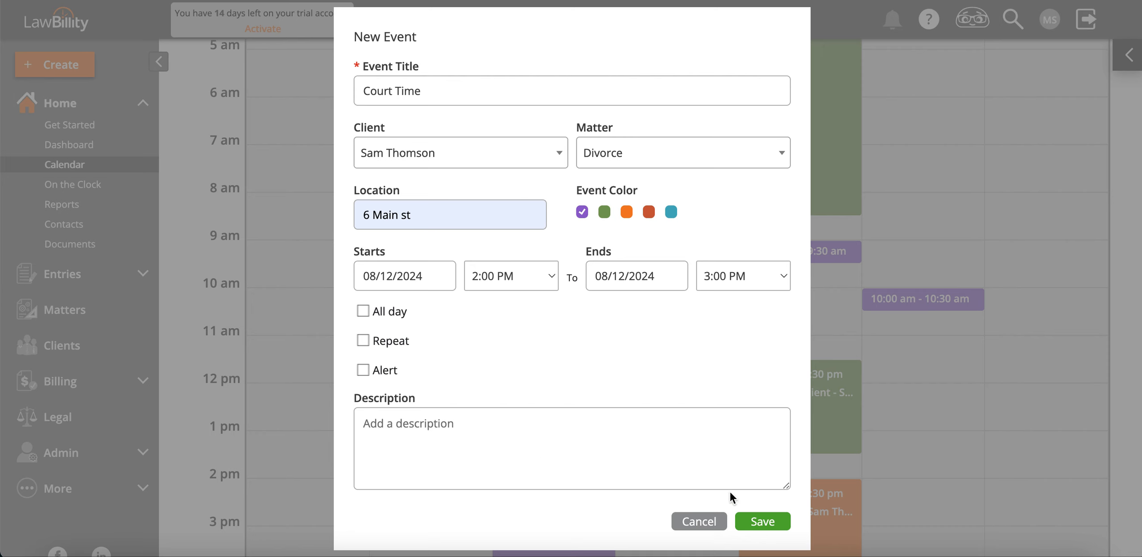
# - Save the event and start a time entry from Monday's 2:00 pm Court Time event
pyautogui.click(746, 521)
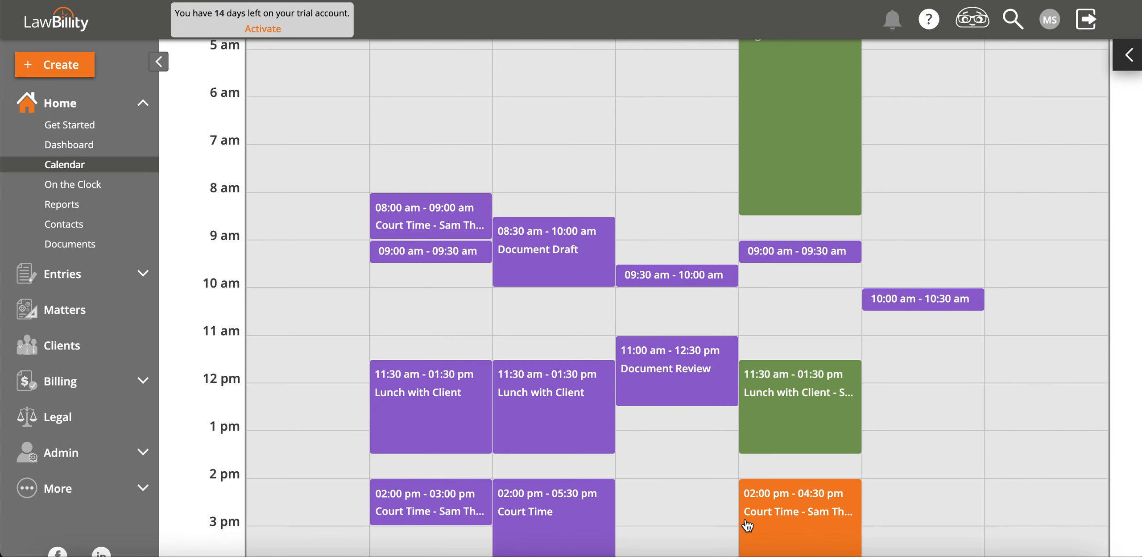
pyautogui.scroll(-1, 535, 410)
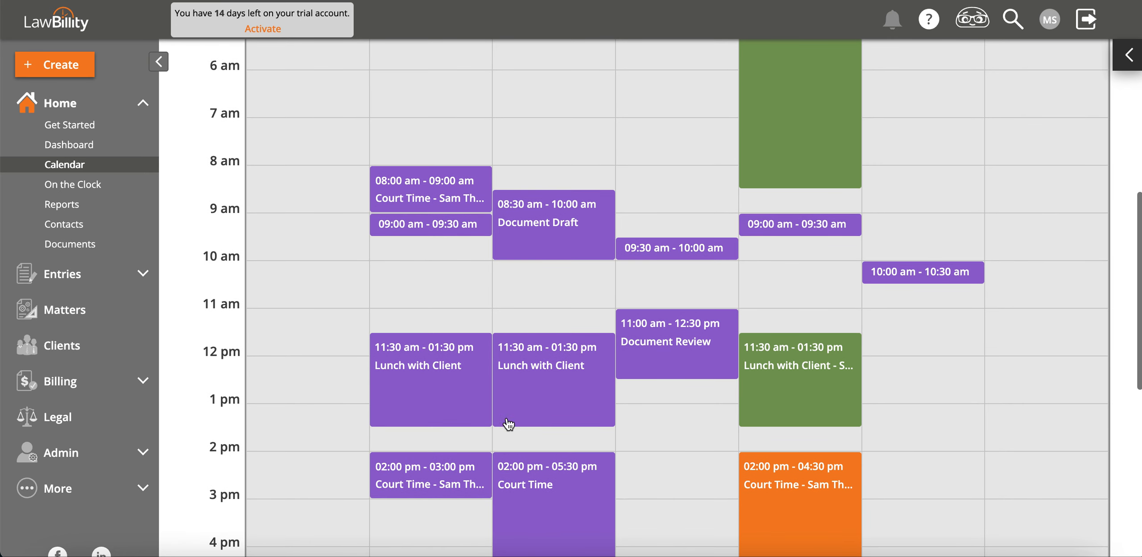
pyautogui.click(412, 478)
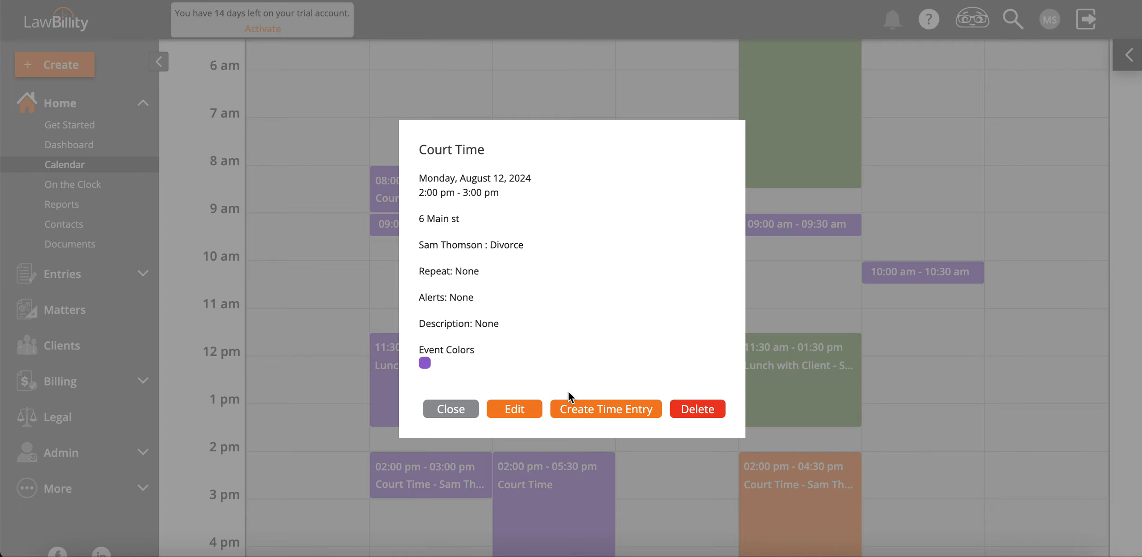
pyautogui.click(580, 410)
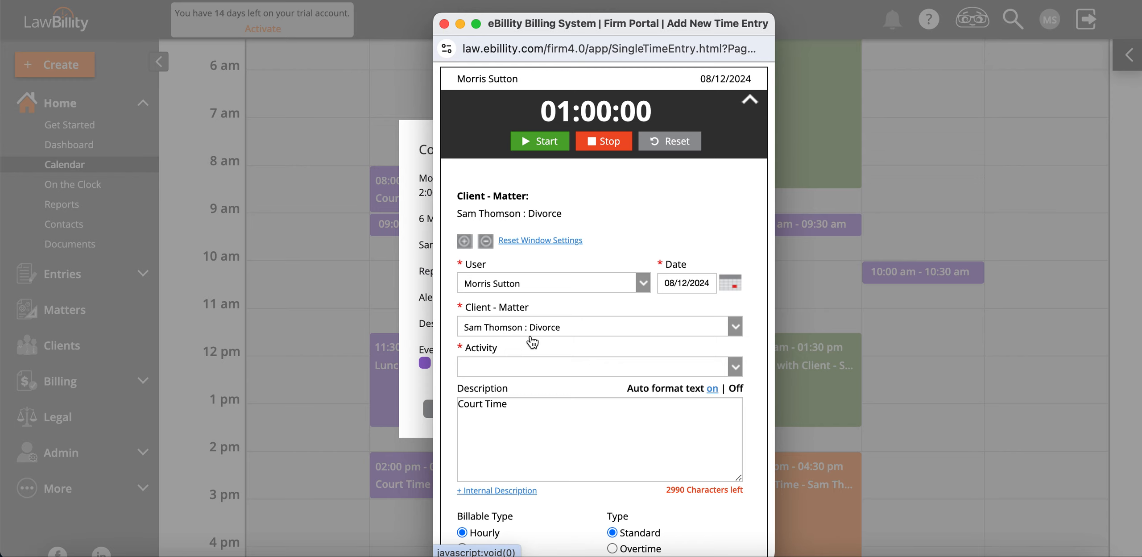
# - Set the time entry's activity to Consulting and save the entry
pyautogui.click(528, 373)
pyautogui.click(529, 444)
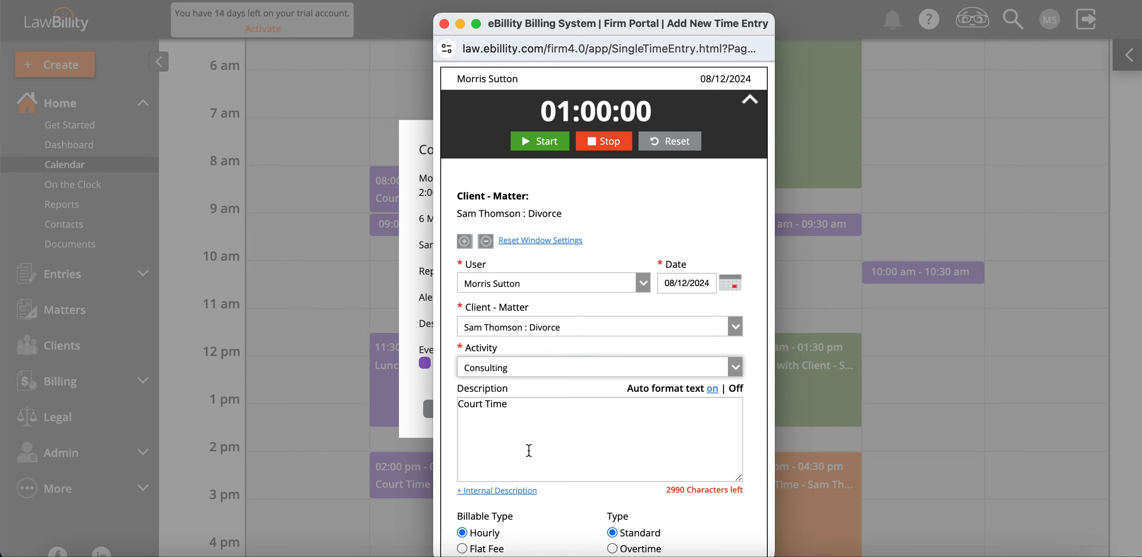
pyautogui.scroll(-2, 514, 362)
pyautogui.scroll(-3, 513, 362)
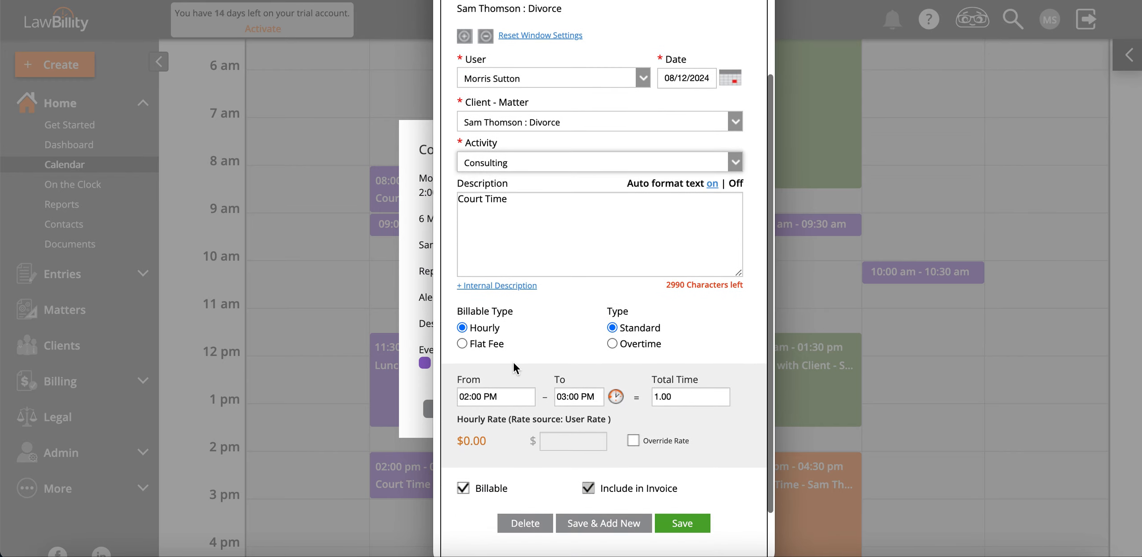
pyautogui.click(668, 521)
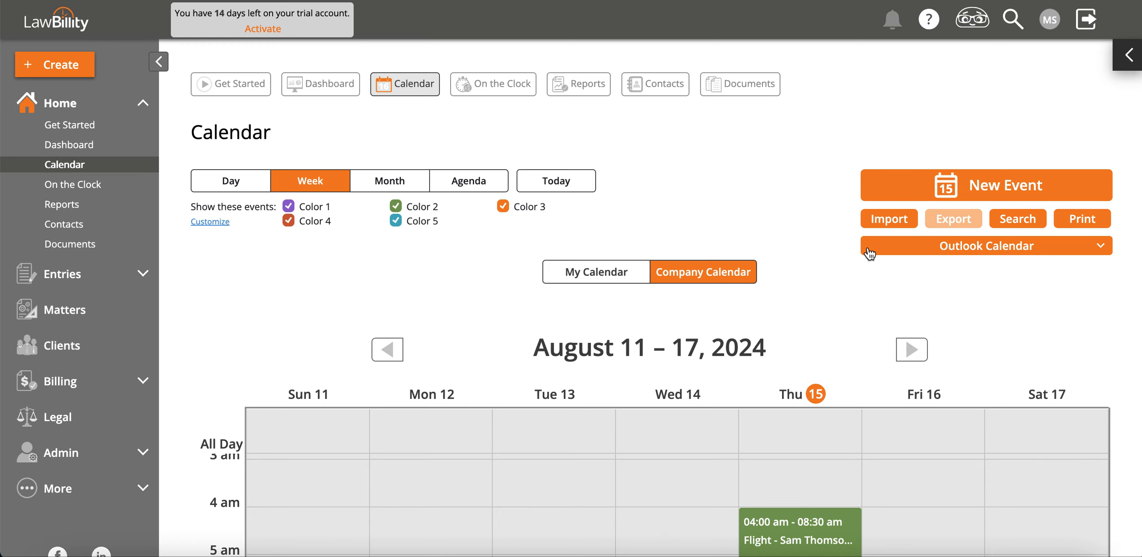
# - Add the Outlook event New Meeting of Monday, August 12, 2024 at 09:00 to the Time Tracker calendar
pyautogui.click(915, 250)
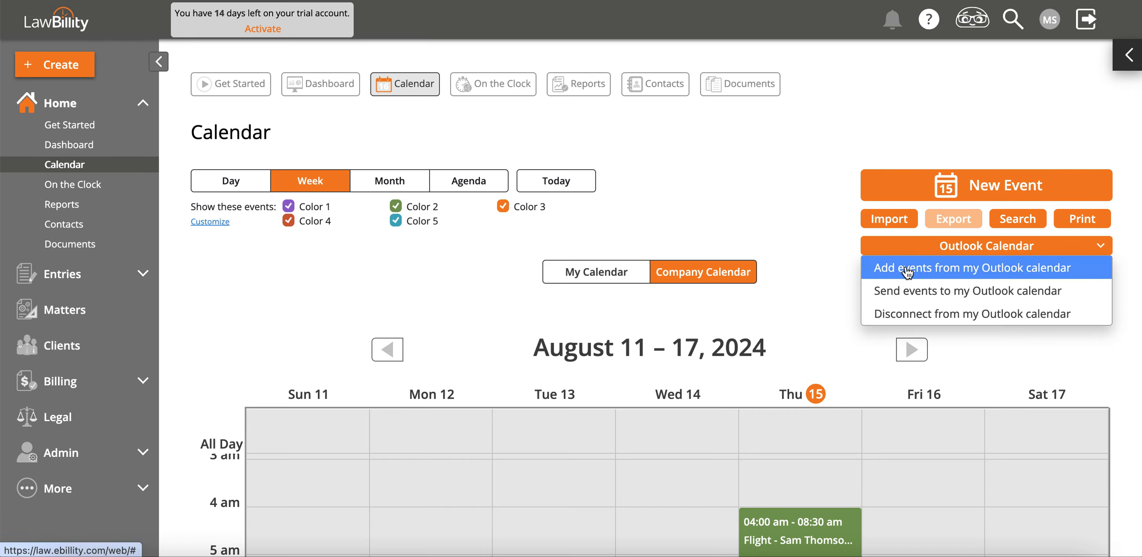
pyautogui.click(906, 273)
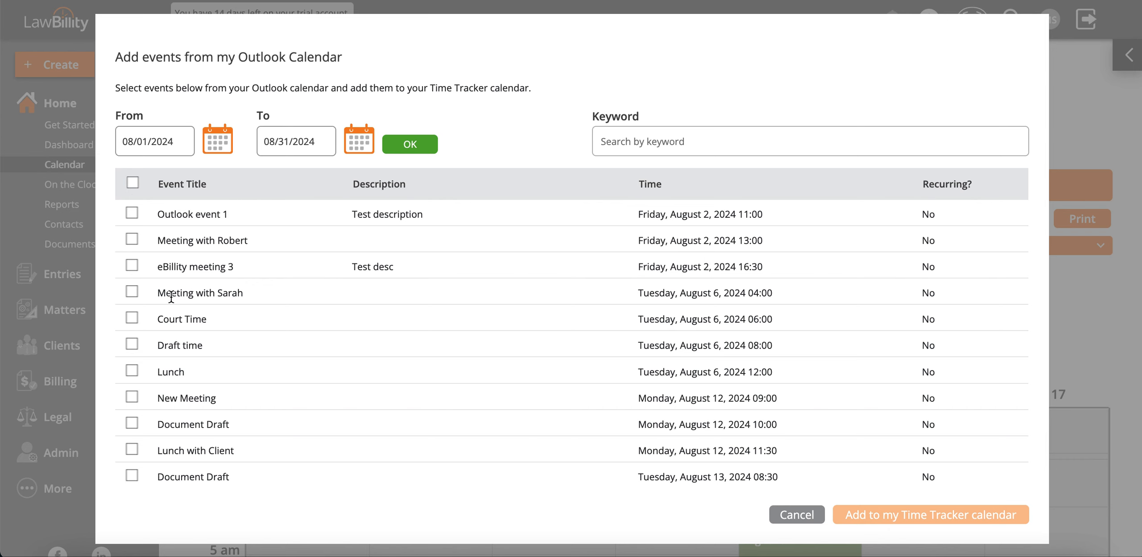
pyautogui.scroll(-1, 156, 355)
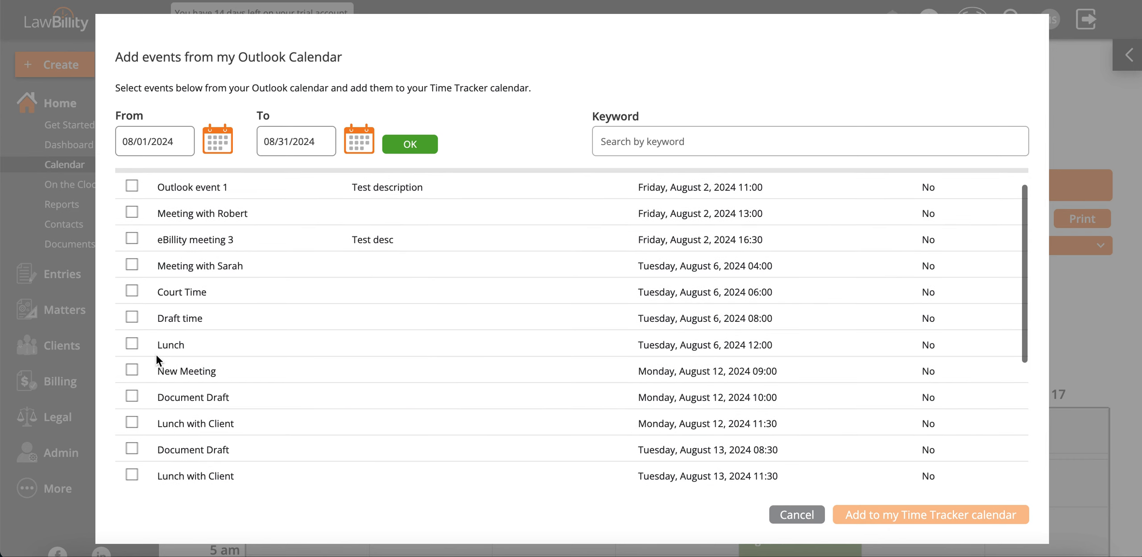
pyautogui.click(132, 374)
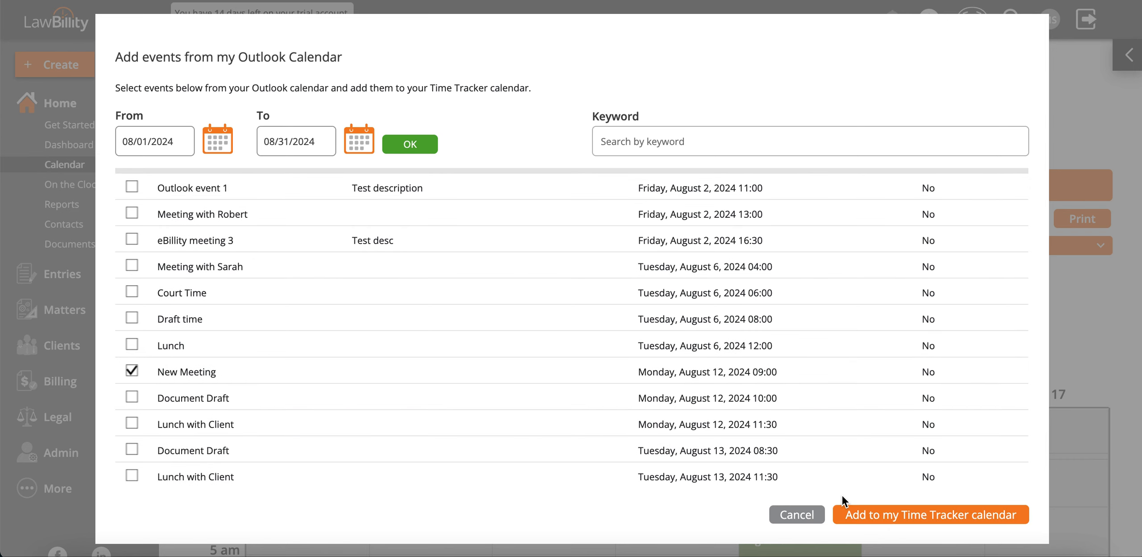
pyautogui.click(868, 517)
# - Send the Flight event of Thursday, August 15, 2024 at 04:00 to the Outlook calendar
pyautogui.click(997, 246)
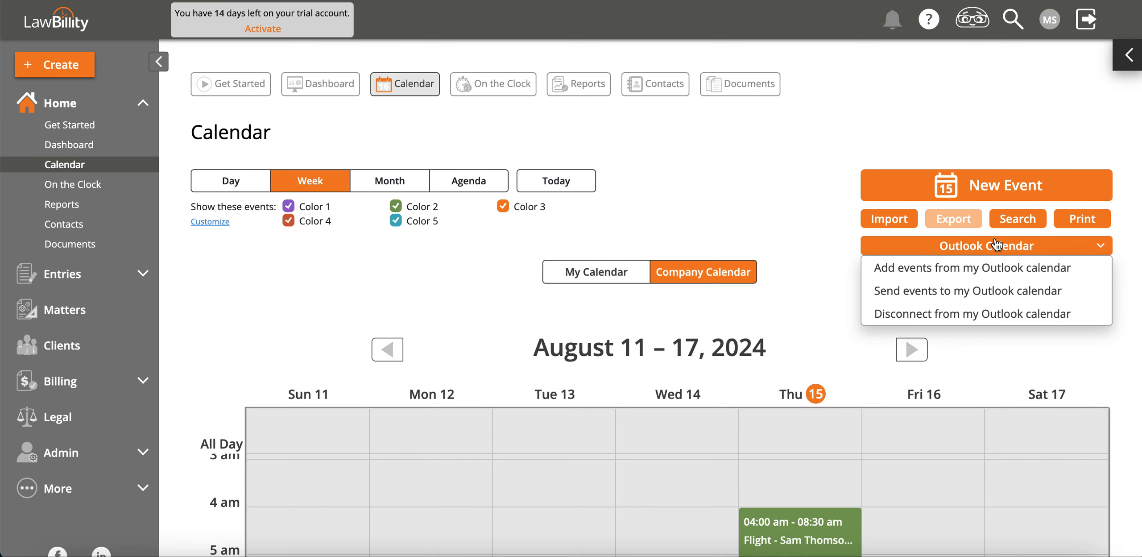
pyautogui.click(966, 292)
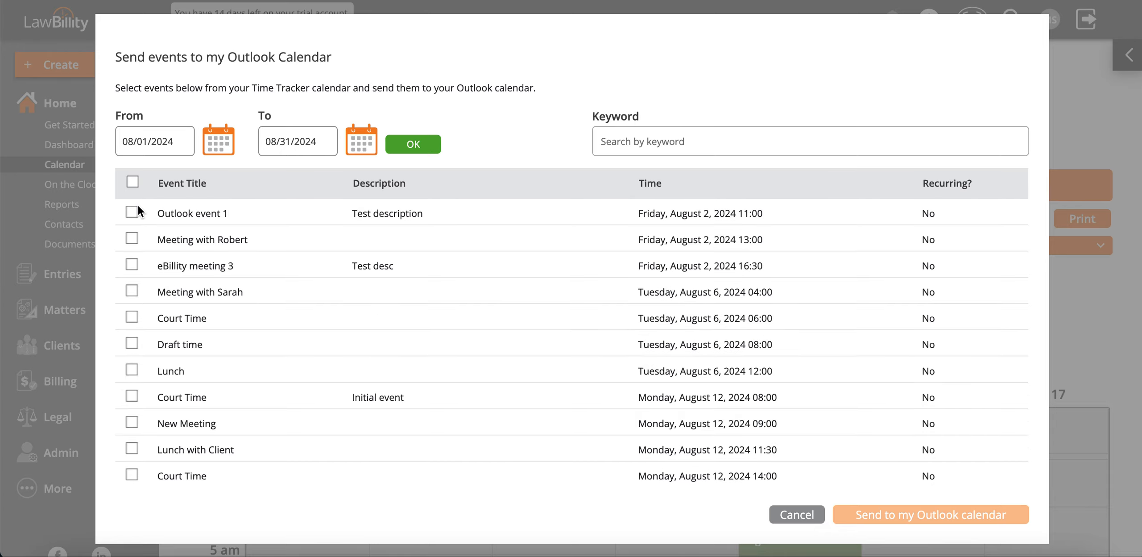
pyautogui.scroll(-3, 137, 205)
pyautogui.scroll(-5, 137, 206)
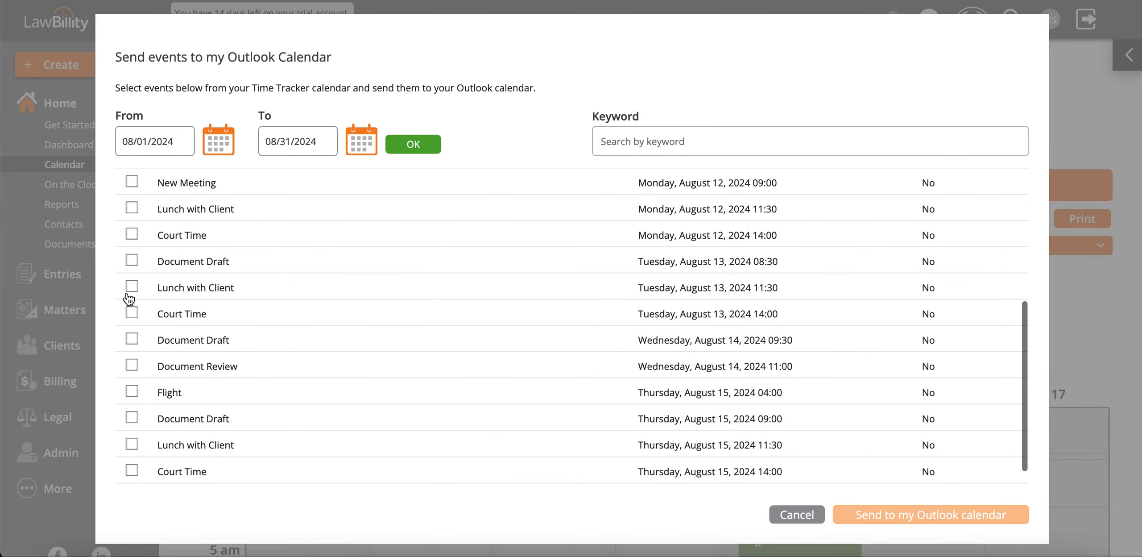
pyautogui.click(132, 392)
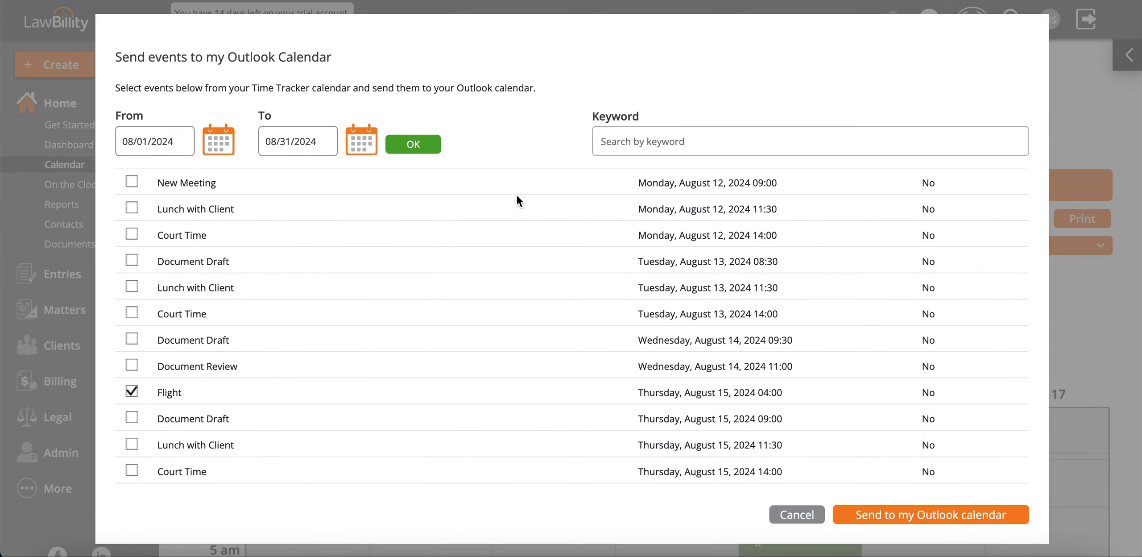
pyautogui.click(881, 517)
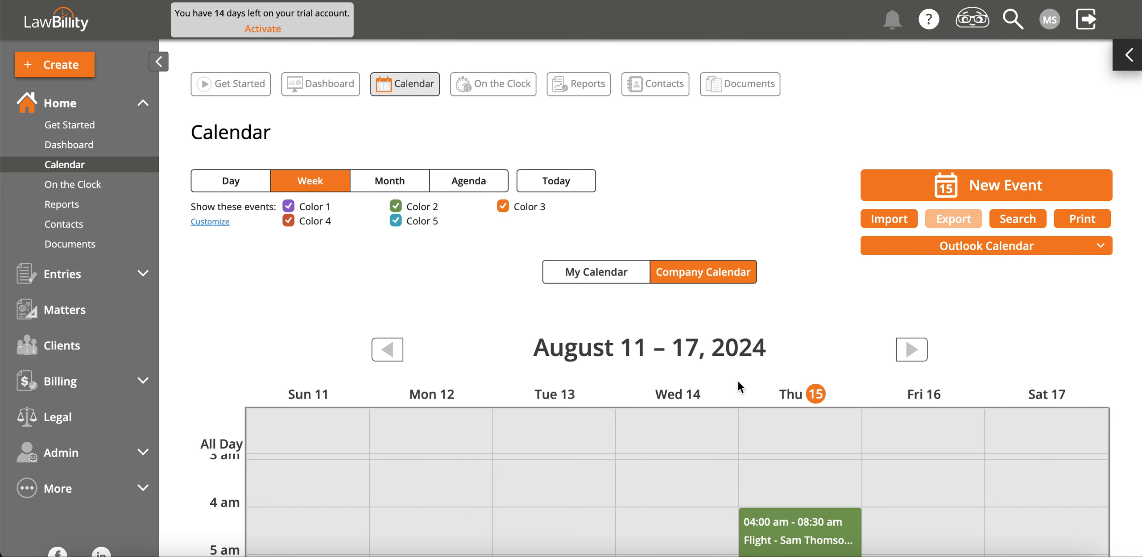
# - Start a time entry from Monday's 9:00 am New Meeting event
pyautogui.scroll(-5, 569, 401)
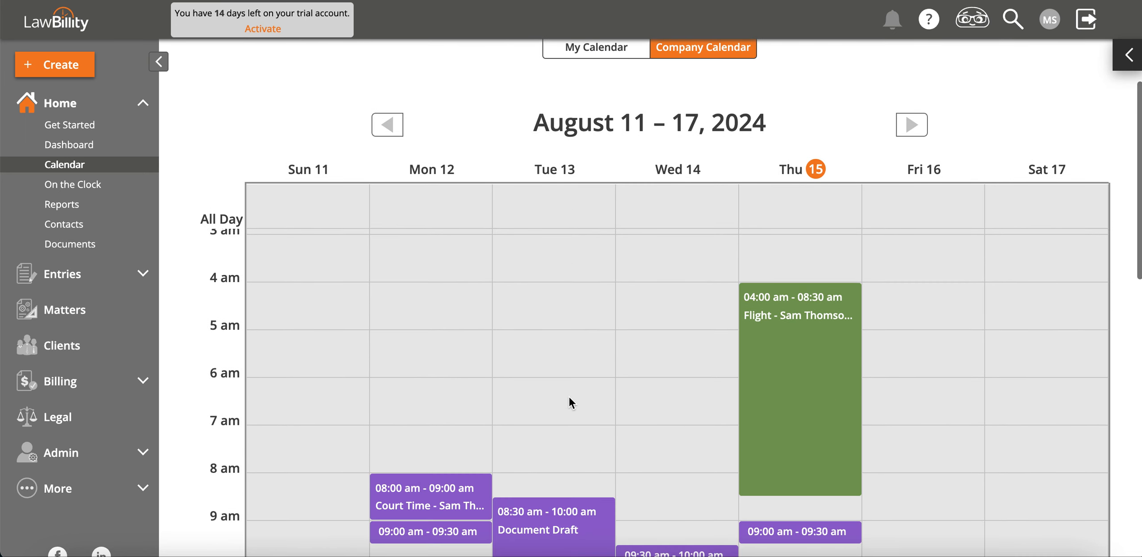
pyautogui.scroll(-6, 569, 399)
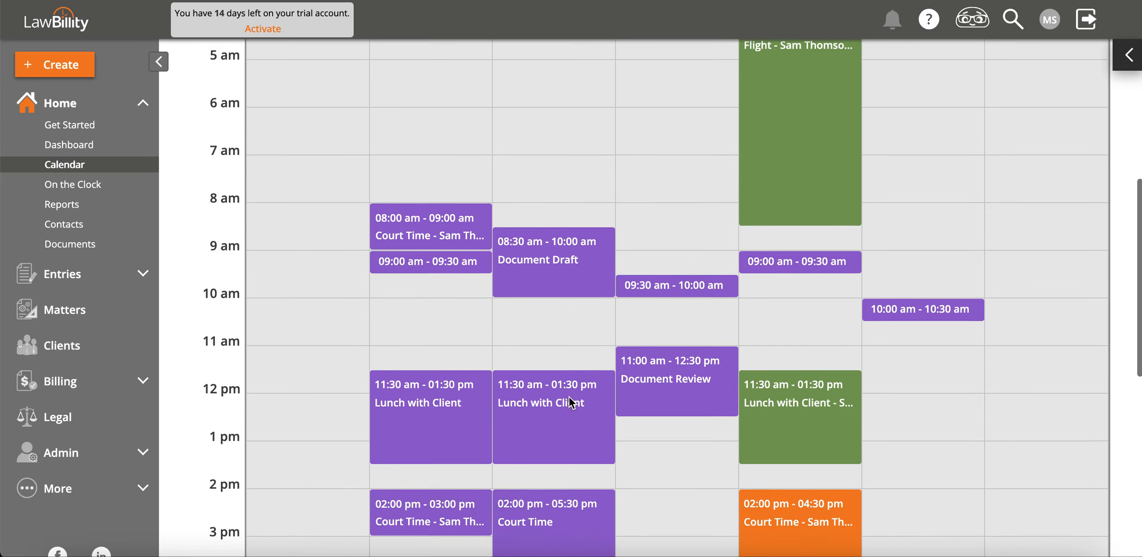
pyautogui.scroll(-1, 569, 401)
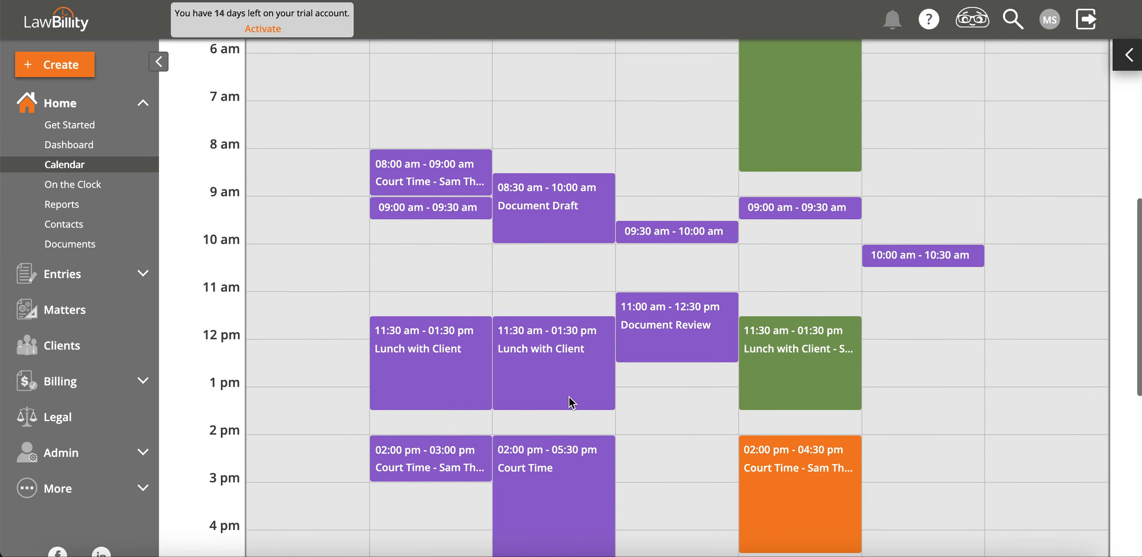
pyautogui.click(434, 214)
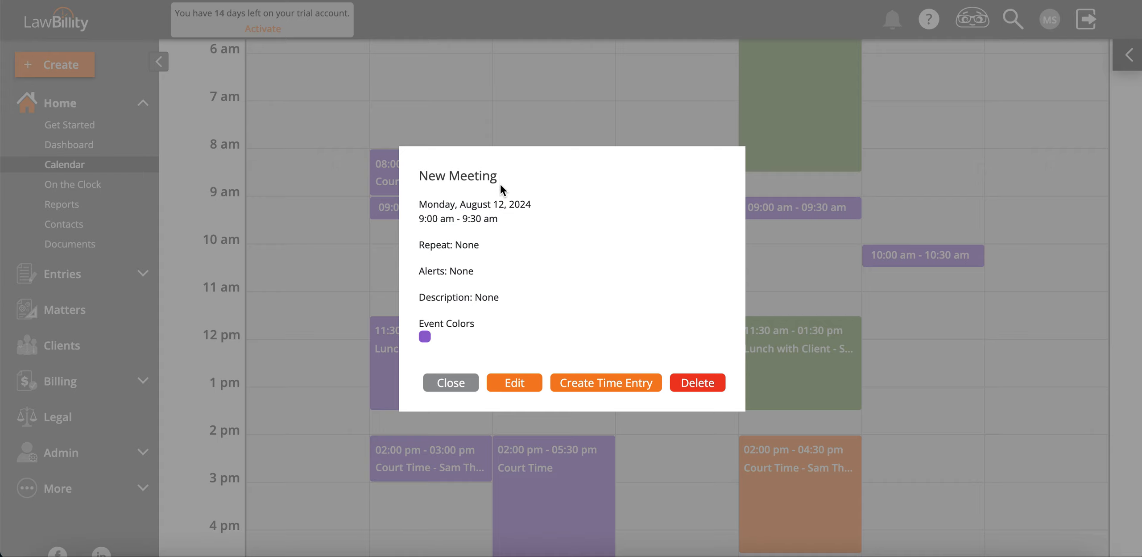
pyautogui.click(595, 383)
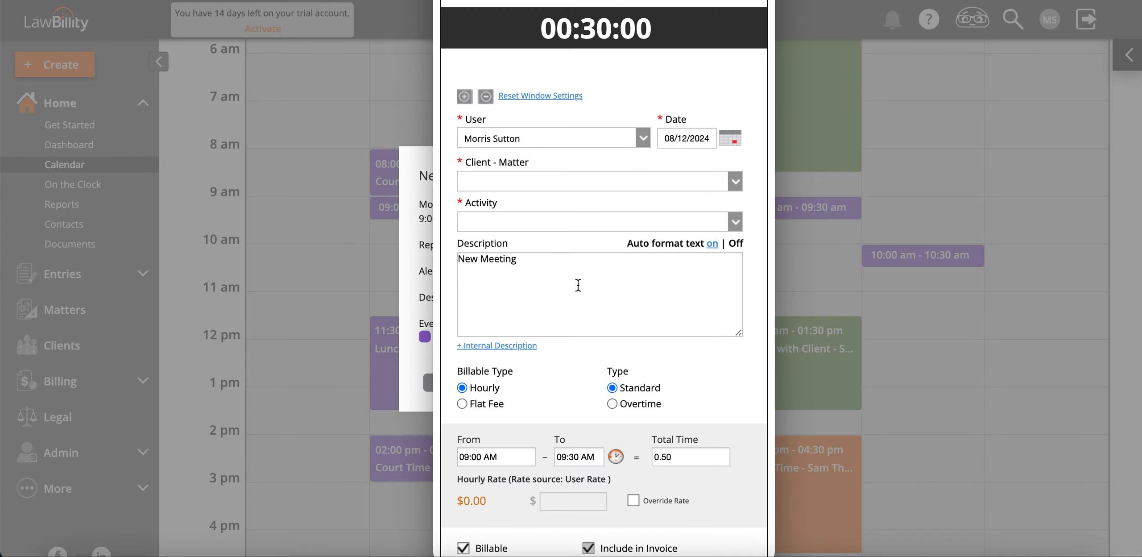
# - Assign the time entry to the client's Divorce matter with the activity Correspondence, and save the entry
pyautogui.click(532, 183)
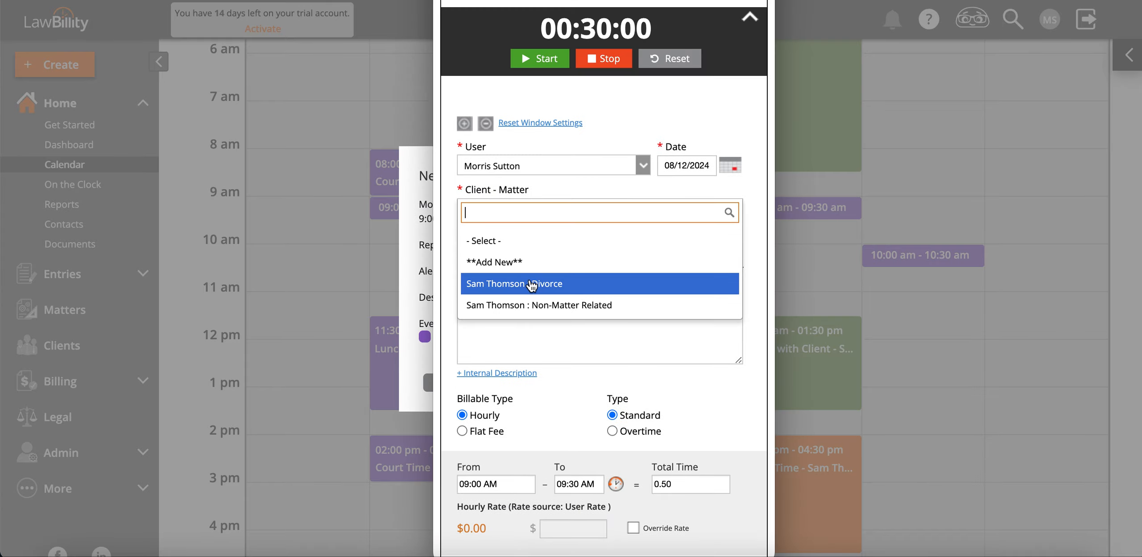
pyautogui.click(530, 295)
pyautogui.click(579, 285)
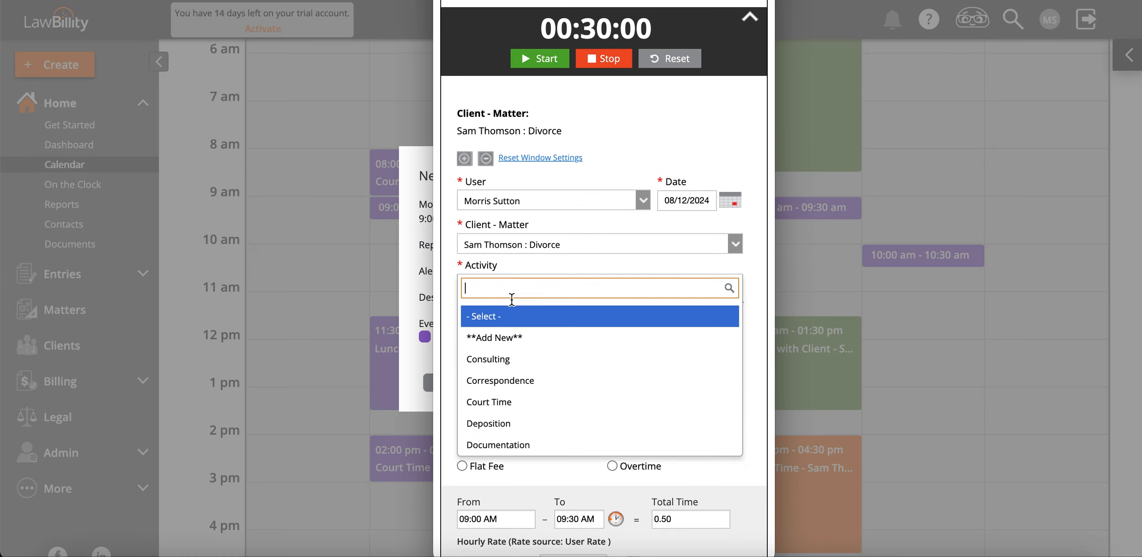
pyautogui.click(515, 379)
pyautogui.scroll(-5, 508, 290)
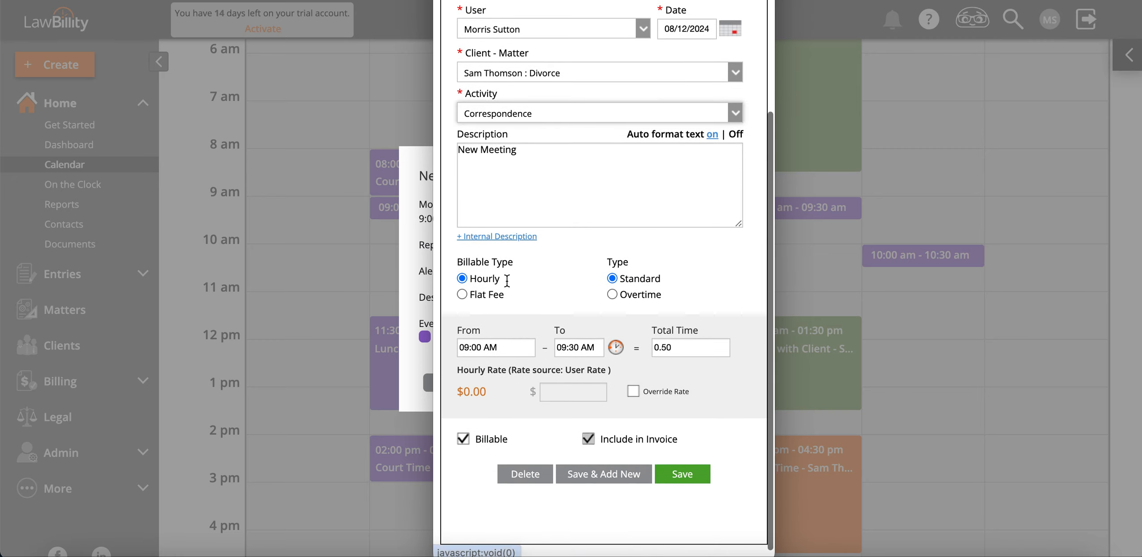
pyautogui.click(672, 478)
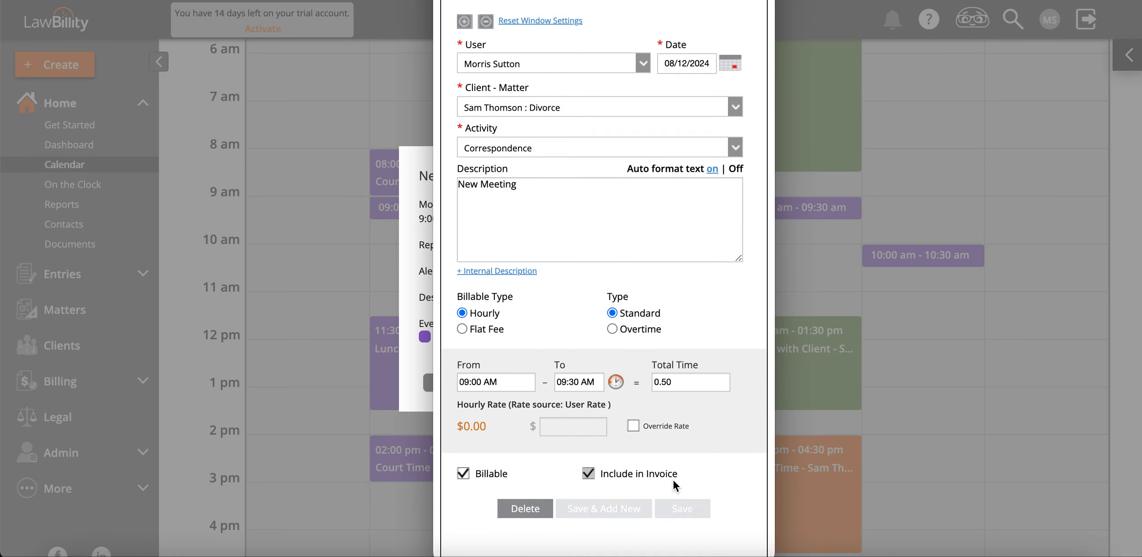
pyautogui.click(673, 478)
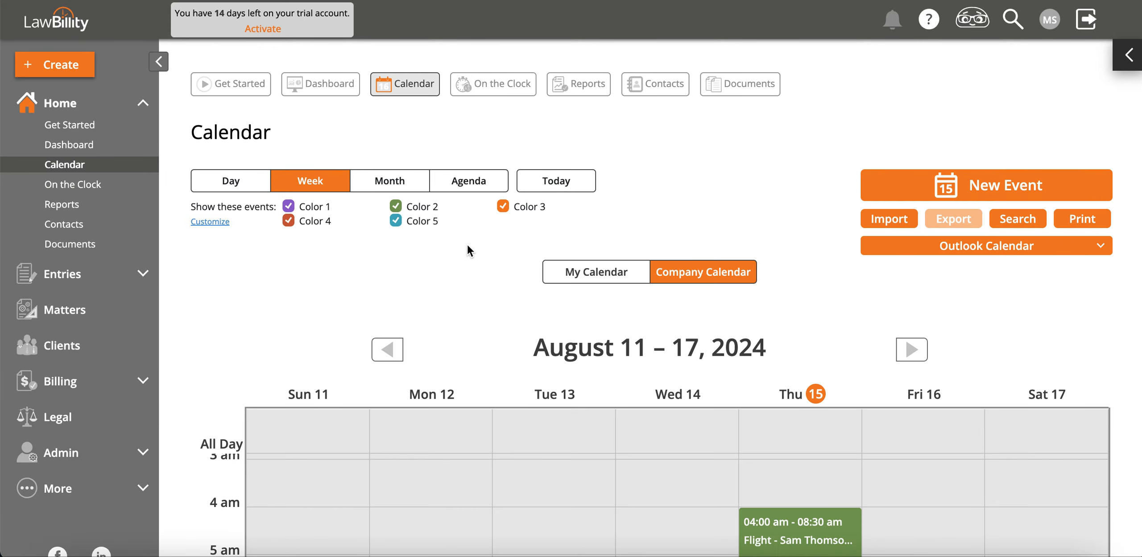
pyautogui.scroll(-1, 465, 245)
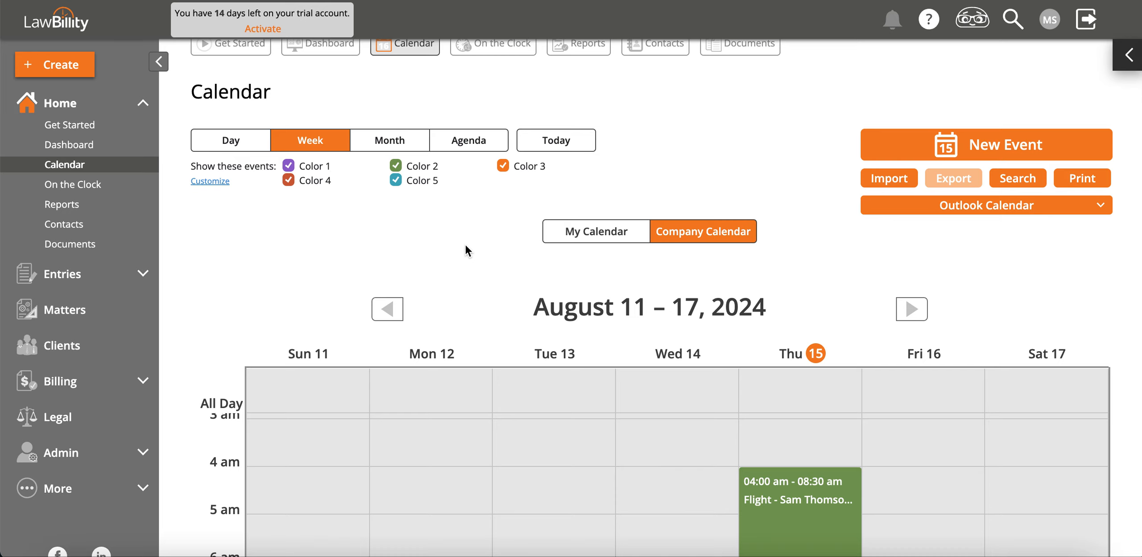
pyautogui.scroll(-2, 978, 267)
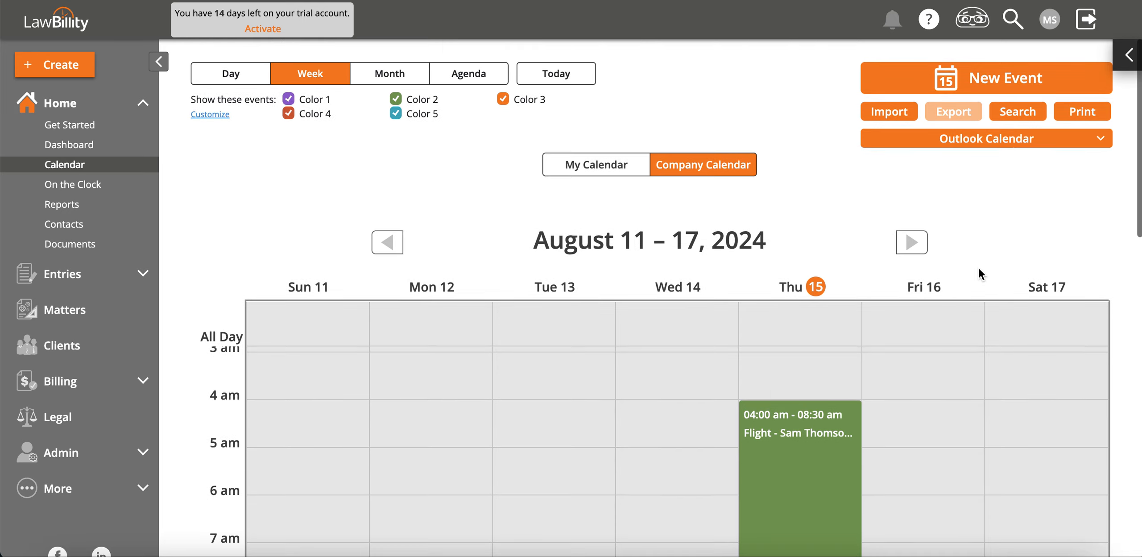
pyautogui.scroll(2, 751, 201)
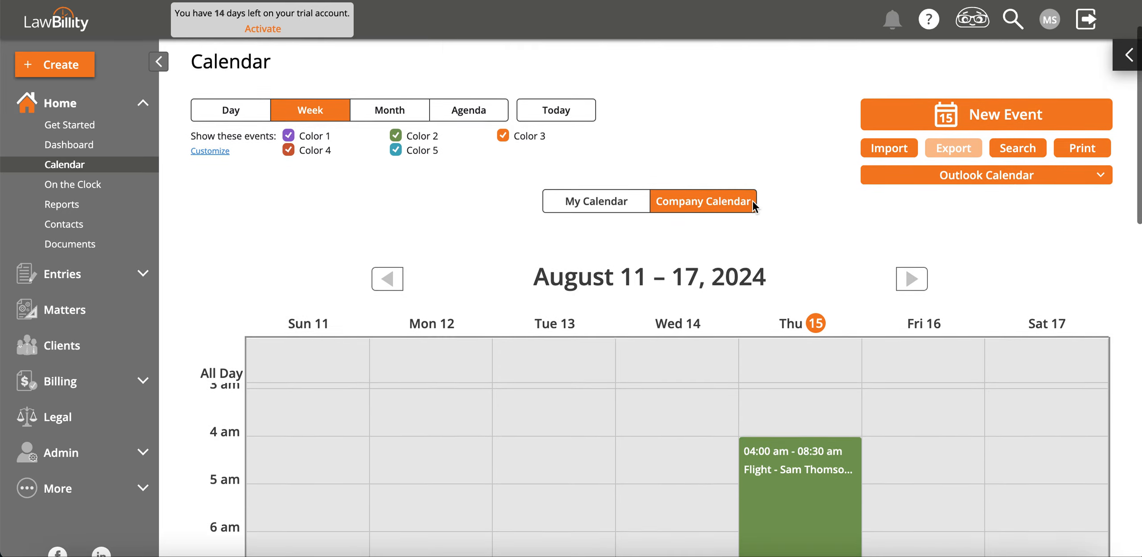